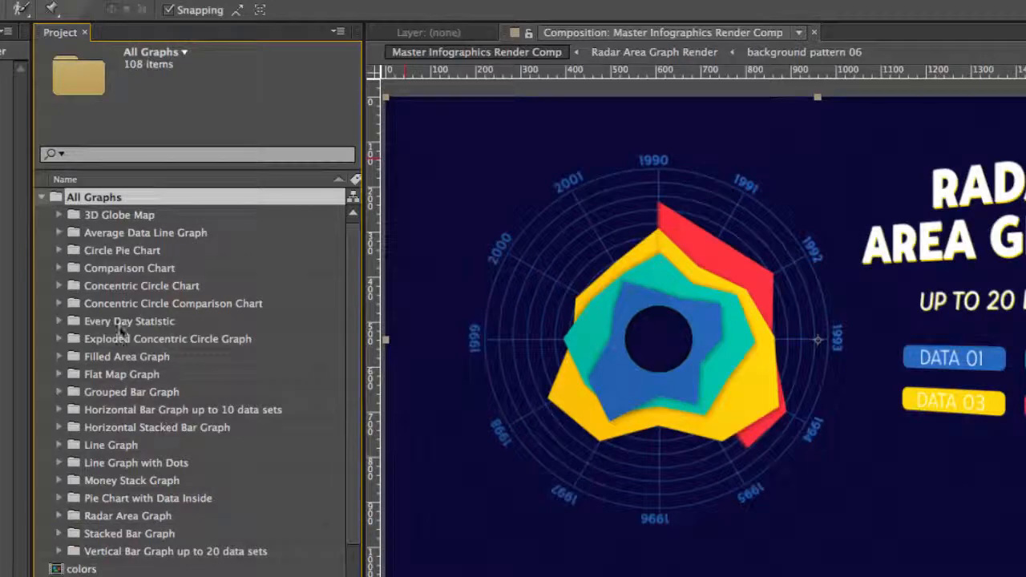
Expand the Radar Area Graph folder in the project and open the Radar Area Graph Render composition.
{"action": "left_click", "coordinate": [114, 515]}
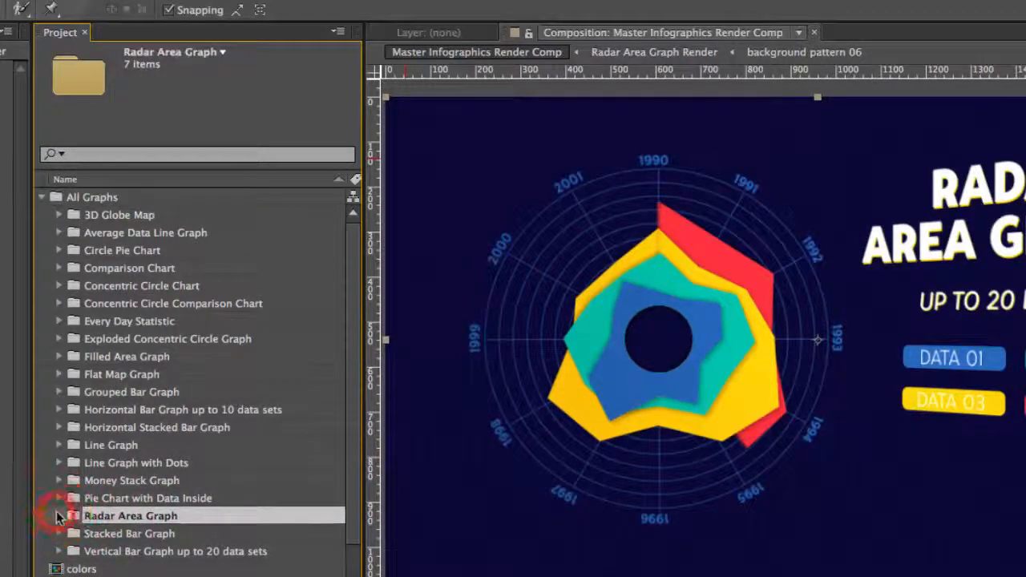
{"action": "left_click", "coordinate": [59, 516]}
{"action": "left_click_drag", "start_coordinate": [369, 295], "coordinate": [367, 348]}
{"action": "left_click", "coordinate": [141, 533]}
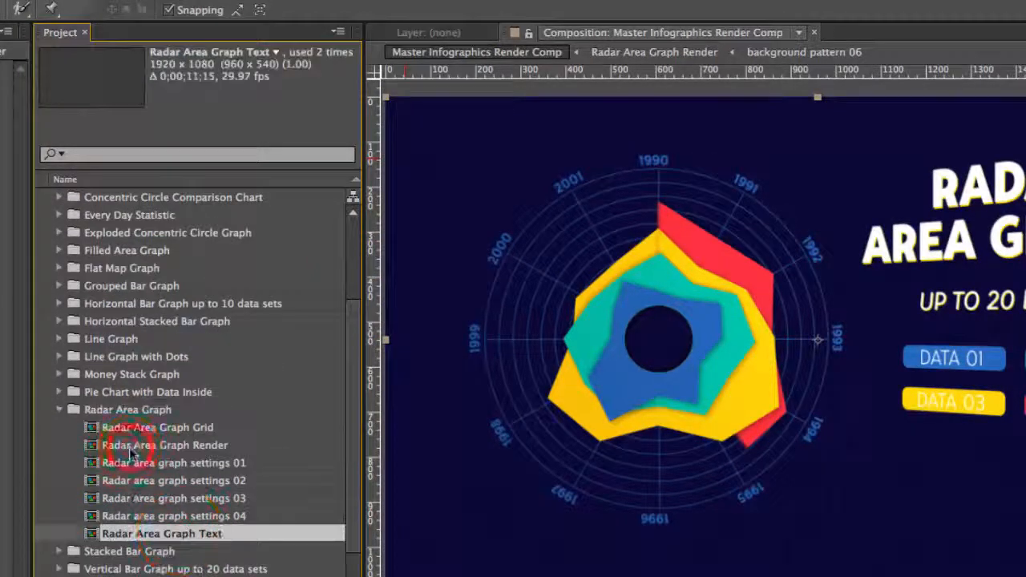
{"action": "left_click", "coordinate": [129, 446]}
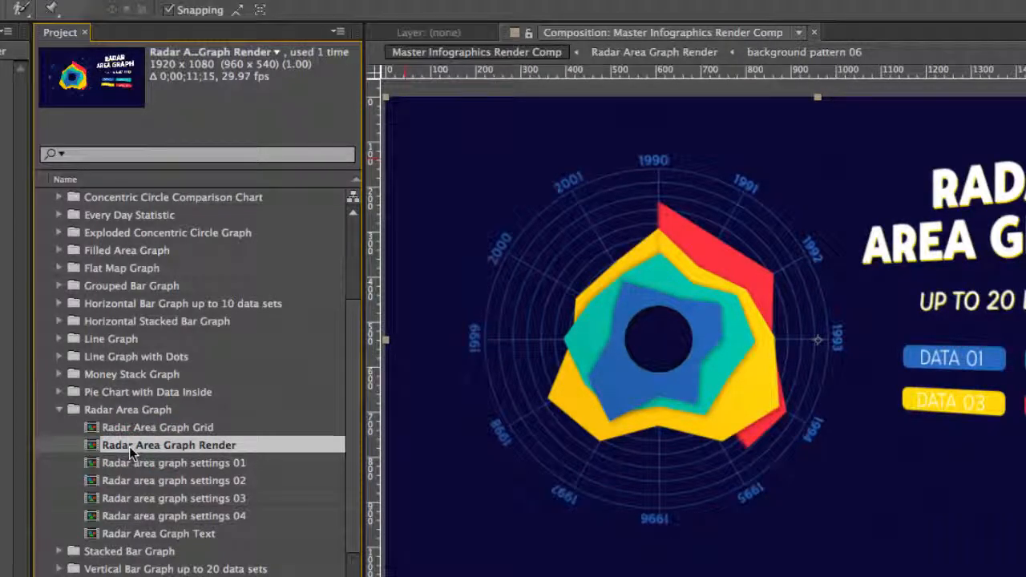
{"action": "double_click", "coordinate": [129, 447]}
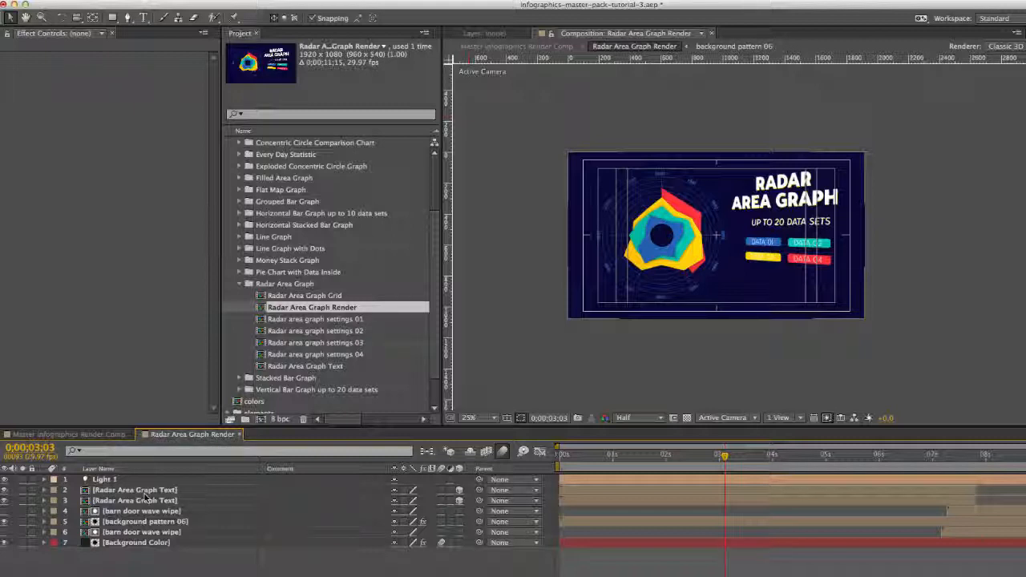
Select both Radar Area Graph Text layers and reveal their keyframed properties.
{"action": "left_click", "coordinate": [121, 501]}
{"action": "left_click", "coordinate": [116, 491], "text": "shift"}
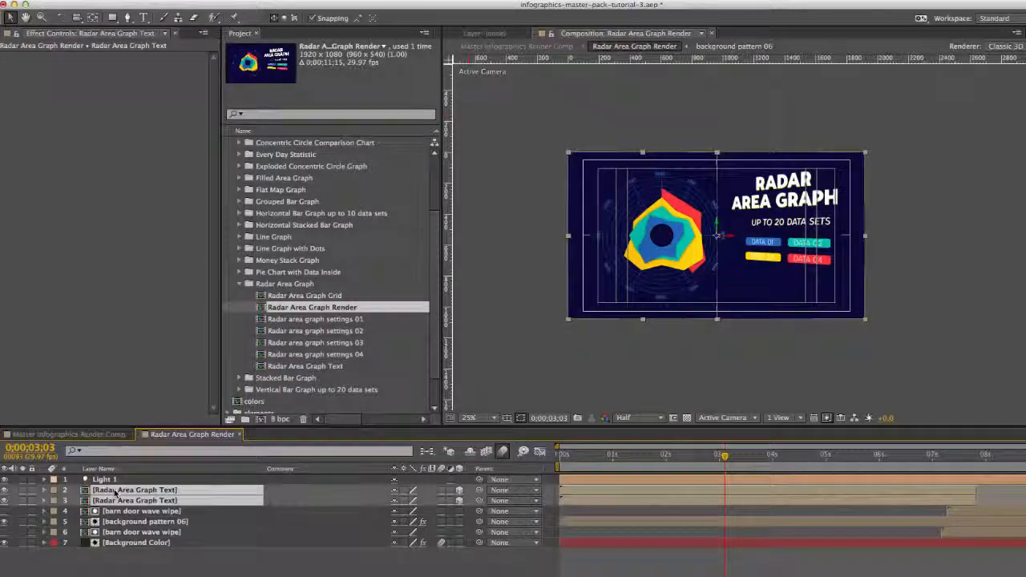
{"action": "left_click", "coordinate": [167, 511]}
{"action": "left_click", "coordinate": [168, 502]}
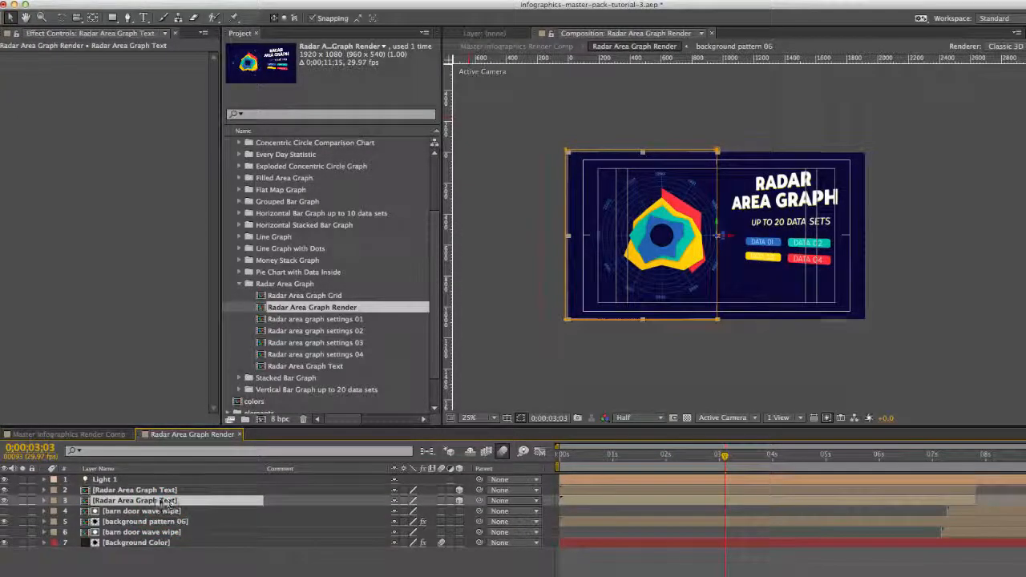
{"action": "left_click", "coordinate": [864, 490], "text": "shift"}
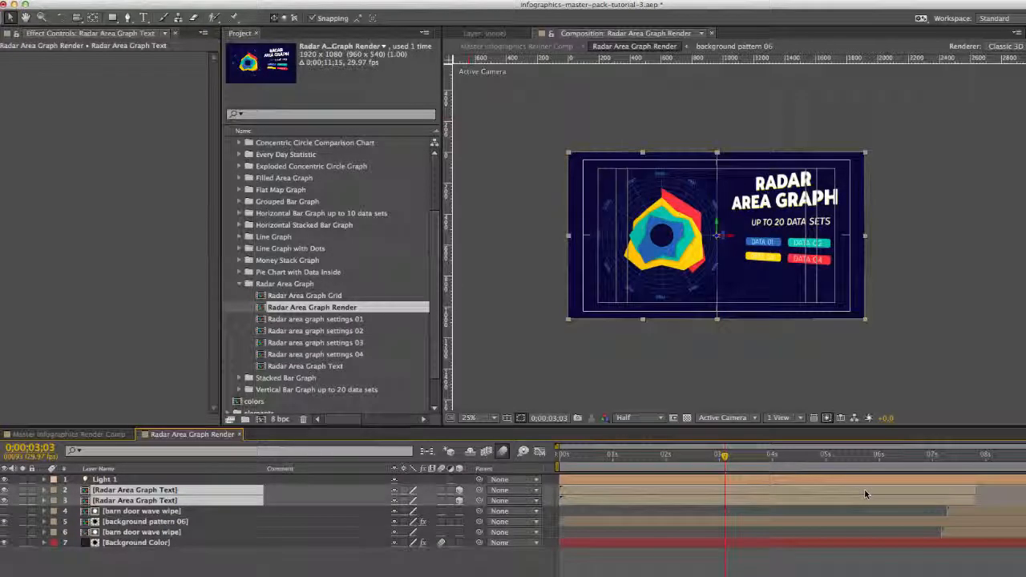
{"action": "key", "text": "u"}
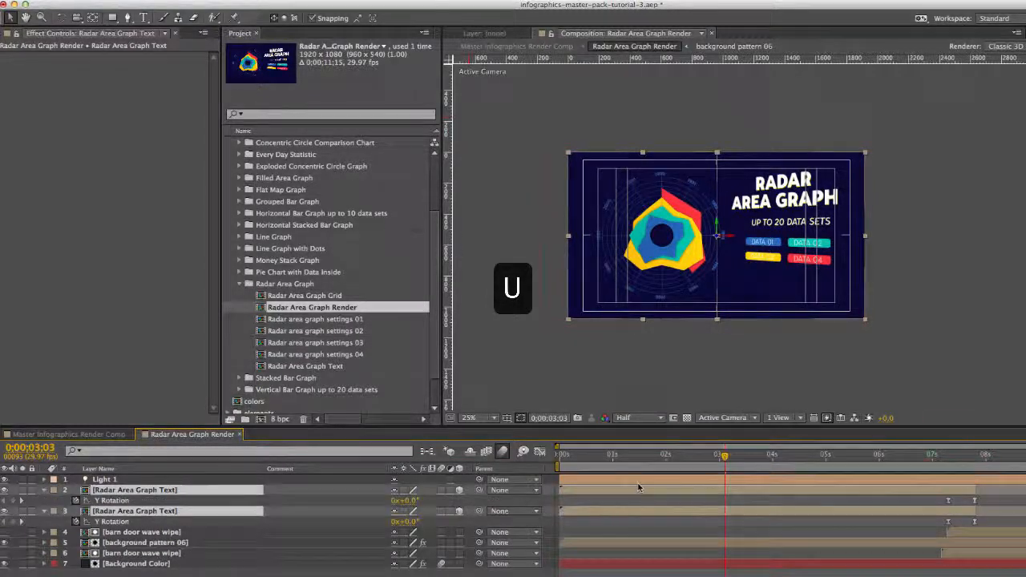
Preview the Y Rotation animation of the two text layers around the seven-second mark.
{"action": "left_click", "coordinate": [952, 456]}
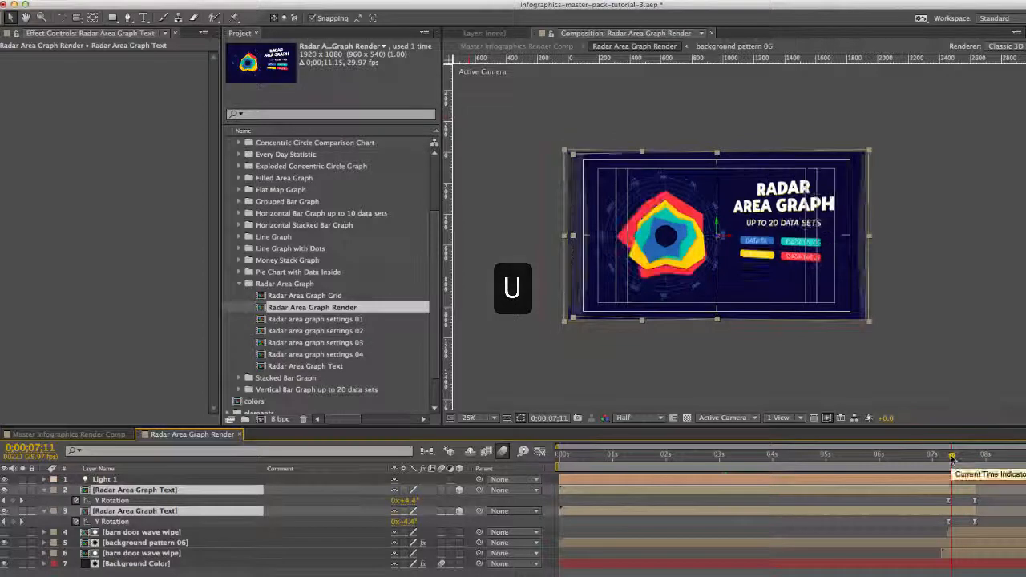
{"action": "left_click", "coordinate": [953, 457]}
{"action": "left_click_drag", "start_coordinate": [952, 457], "coordinate": [930, 457]}
{"action": "left_click", "coordinate": [958, 457]}
Open the lower Radar Area Graph Text layer's composition and the Radar Area Graph Grid composition nested inside it.
{"action": "left_click", "coordinate": [152, 512]}
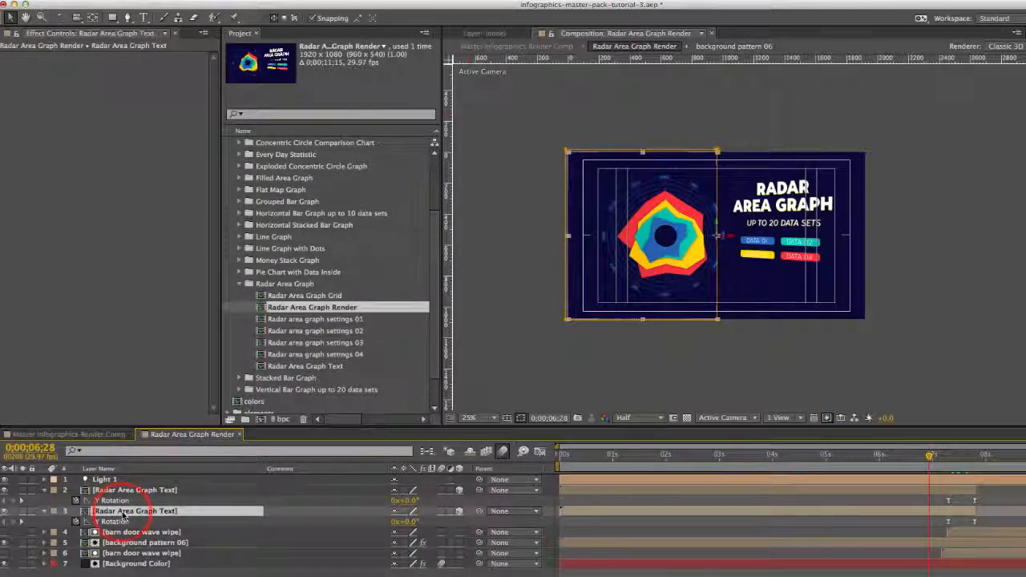
{"action": "double_click", "coordinate": [124, 513]}
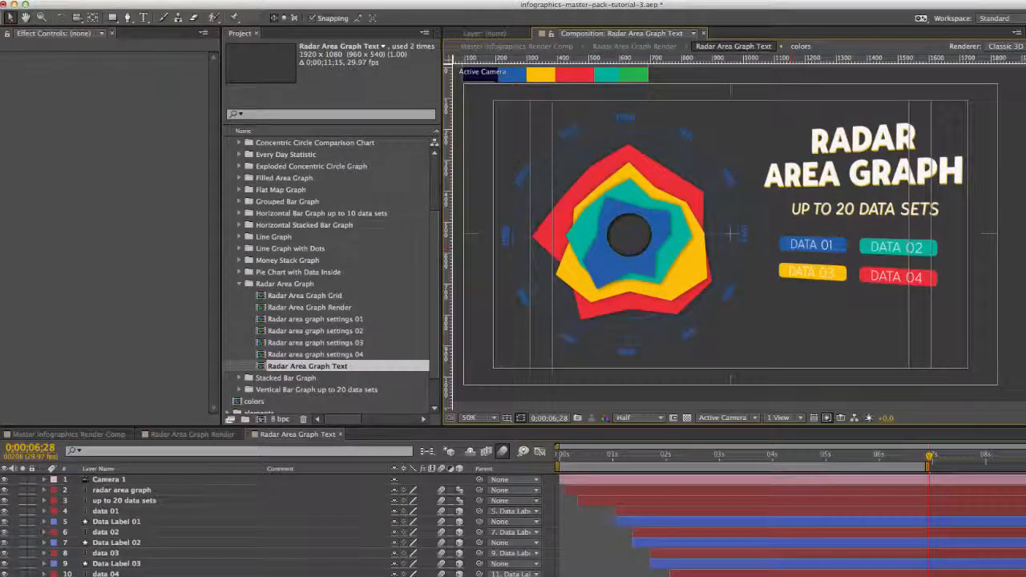
{"action": "scroll", "coordinate": [273, 521], "scroll_direction": "down", "scroll_amount": 3}
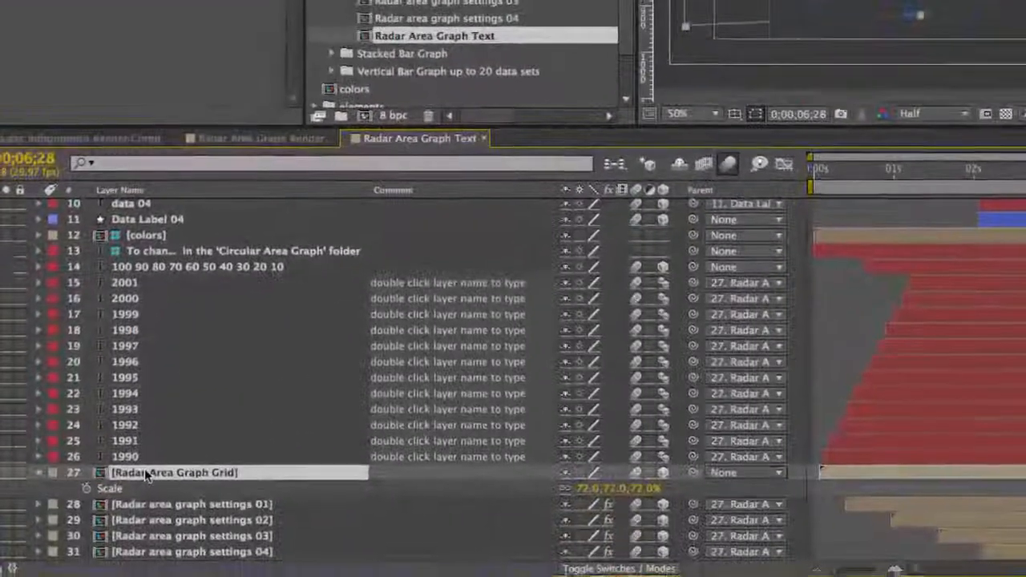
{"action": "left_click", "coordinate": [153, 472]}
{"action": "double_click", "coordinate": [154, 472]}
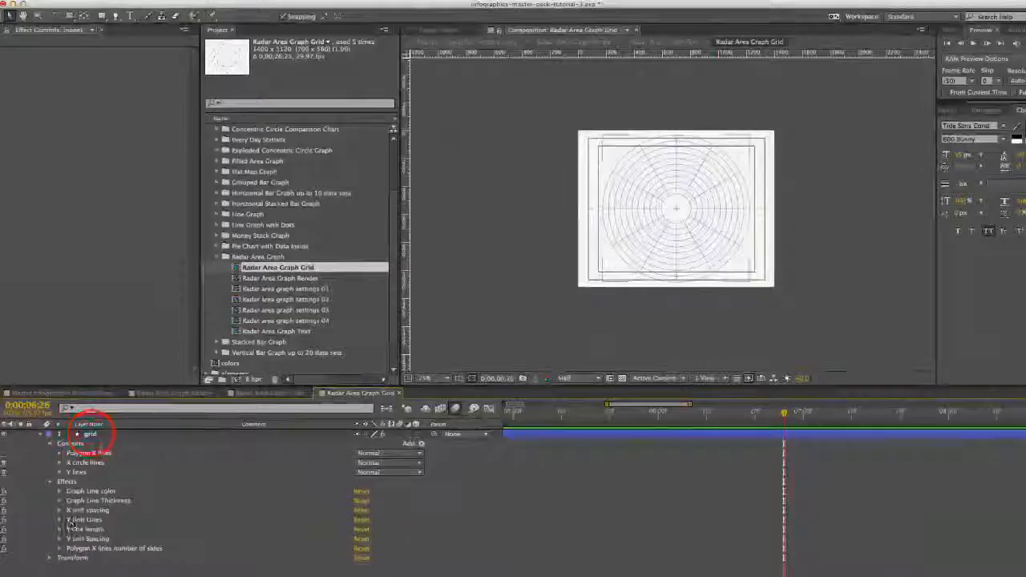
Try different Y Unit Lines and X unit spacing values on the grid layer and undo the changes.
{"action": "left_click", "coordinate": [89, 434]}
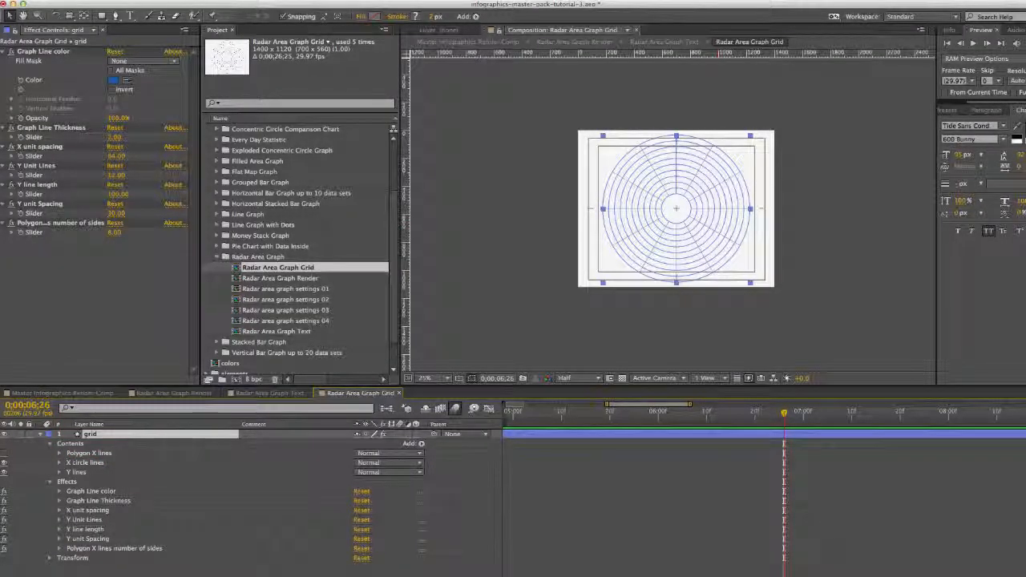
{"action": "left_click_drag", "start_coordinate": [118, 175], "coordinate": [126, 174]}
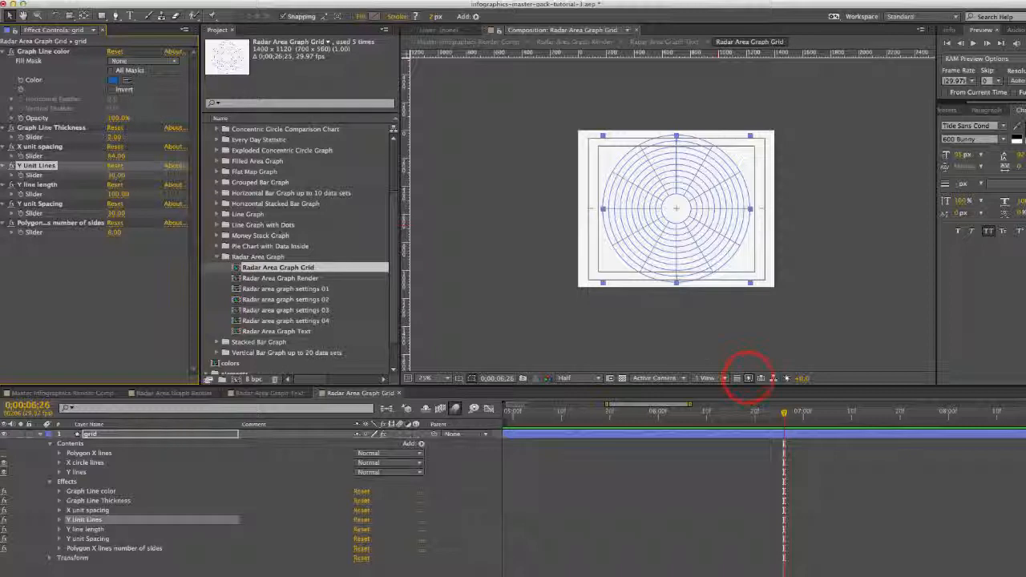
{"action": "left_click", "coordinate": [748, 377]}
{"action": "left_click", "coordinate": [782, 392]}
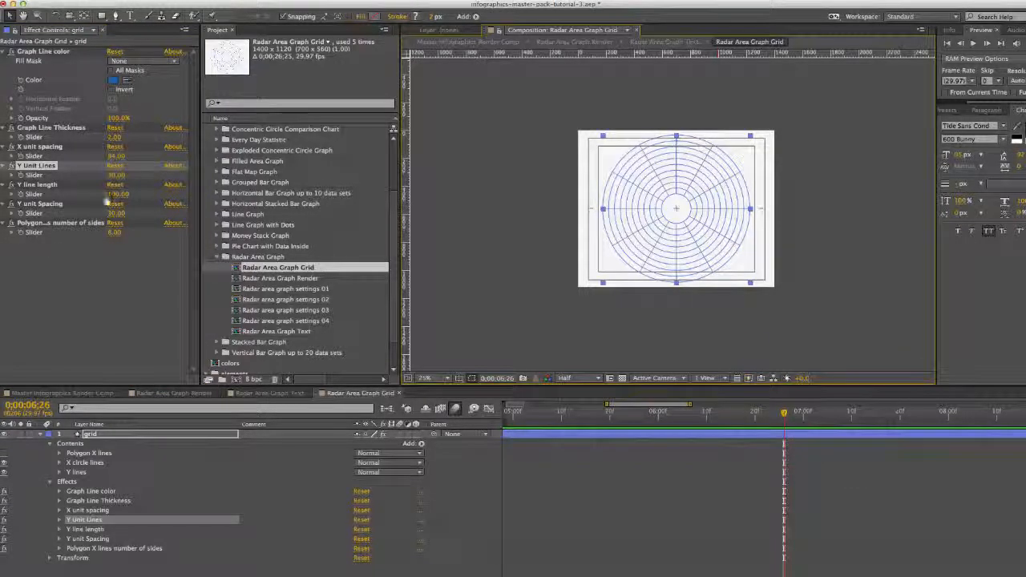
{"action": "left_click_drag", "start_coordinate": [117, 157], "coordinate": [116, 157]}
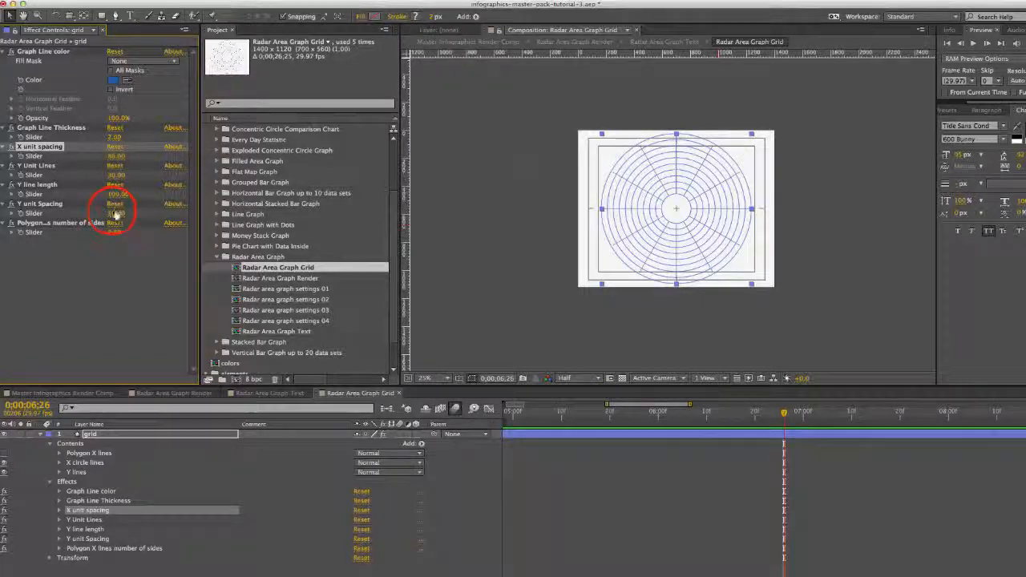
{"action": "key", "text": "super+z"}
Hide the grid layer's X circle lines and show its Polygon X lines instead.
{"action": "left_click", "coordinate": [79, 455]}
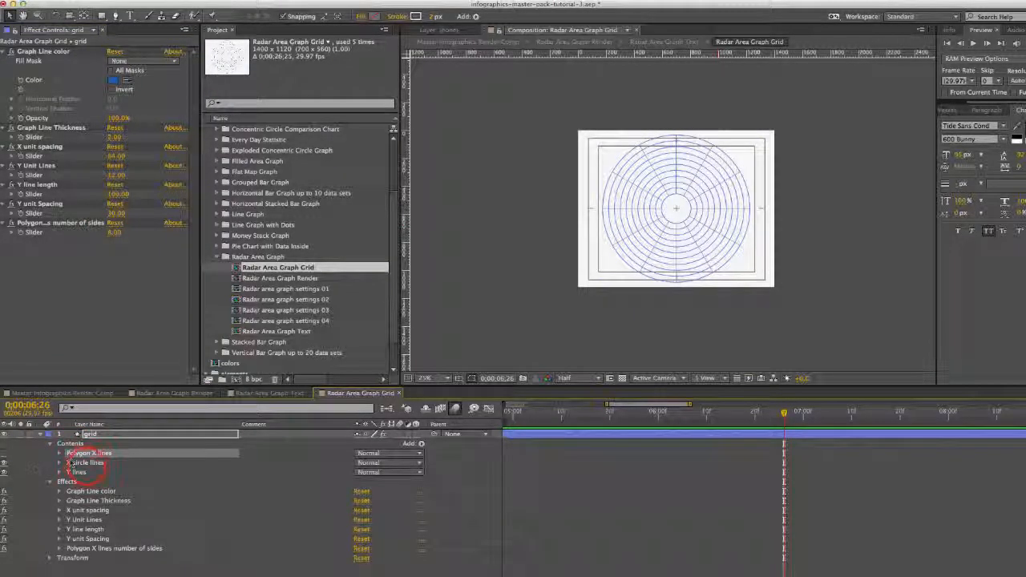
{"action": "left_click", "coordinate": [81, 462]}
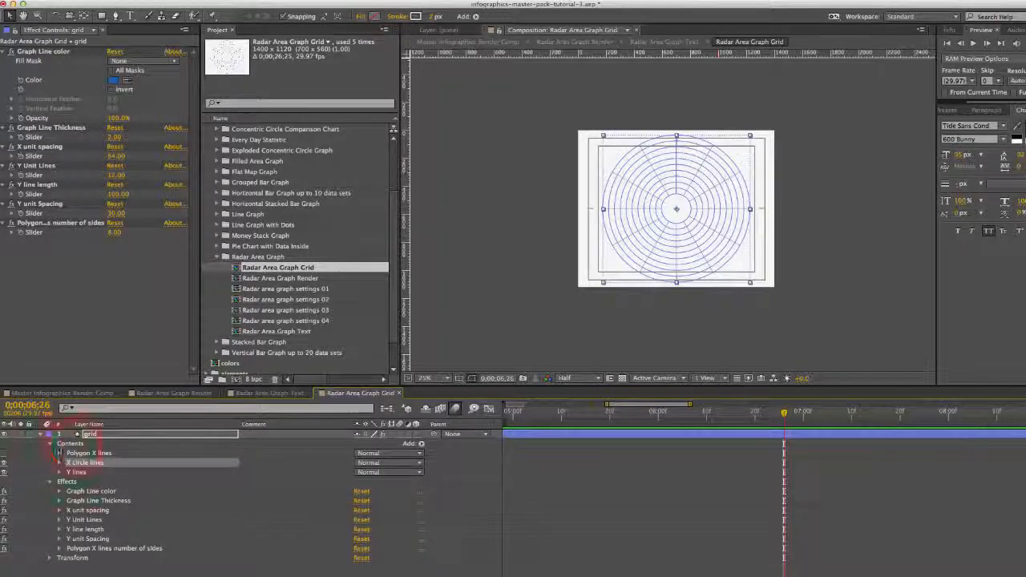
{"action": "left_click", "coordinate": [70, 444]}
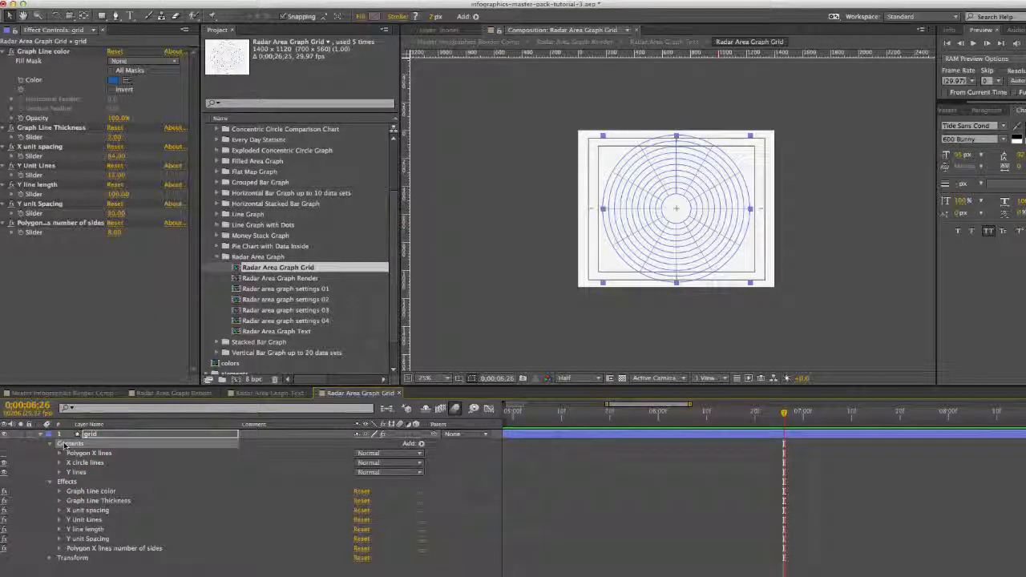
{"action": "left_click", "coordinate": [4, 464]}
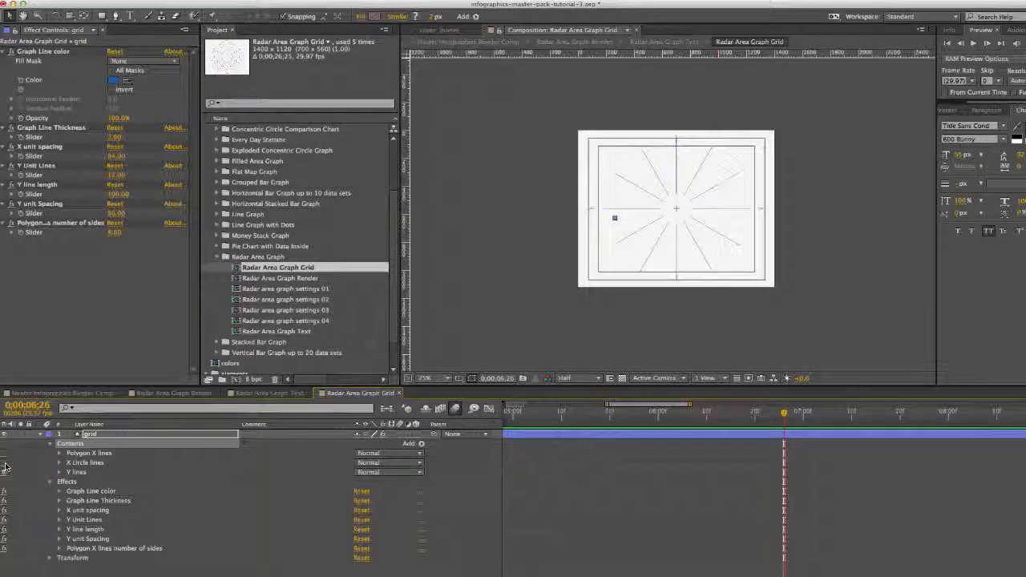
{"action": "left_click", "coordinate": [4, 453]}
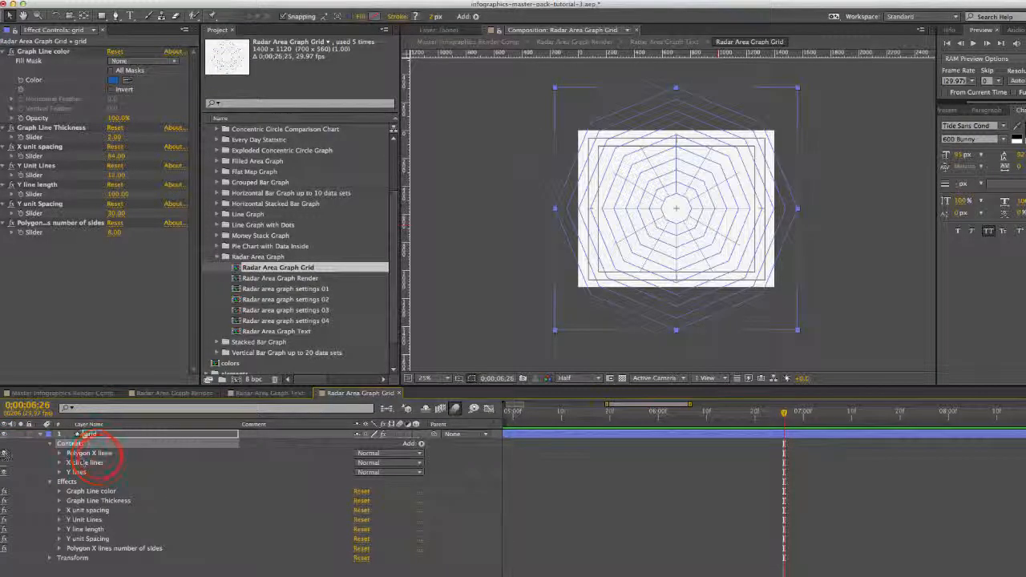
Reduce the polygon grid's X unit spacing to 50.
{"action": "left_click", "coordinate": [92, 454]}
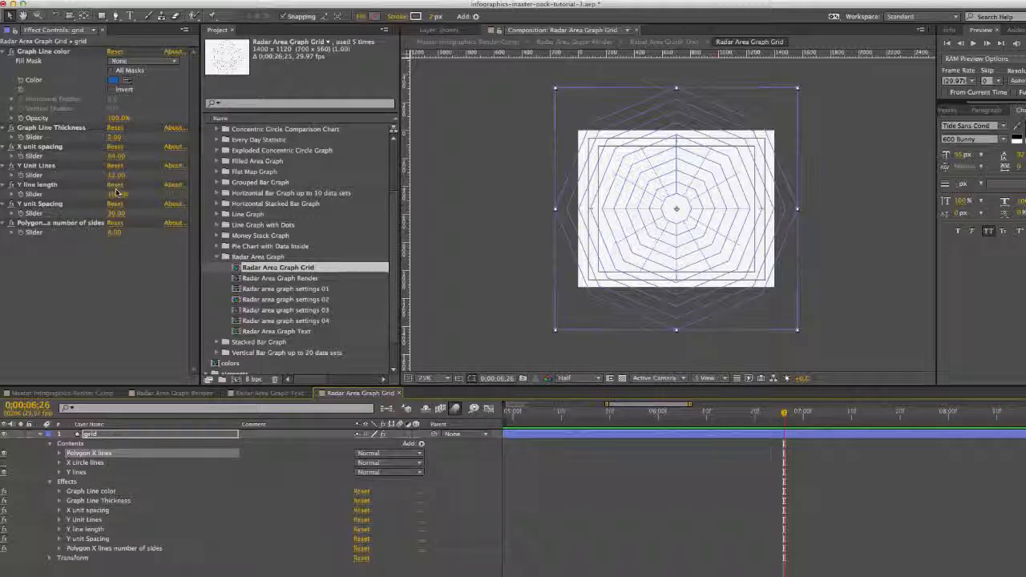
{"action": "left_click_drag", "start_coordinate": [116, 157], "coordinate": [91, 157]}
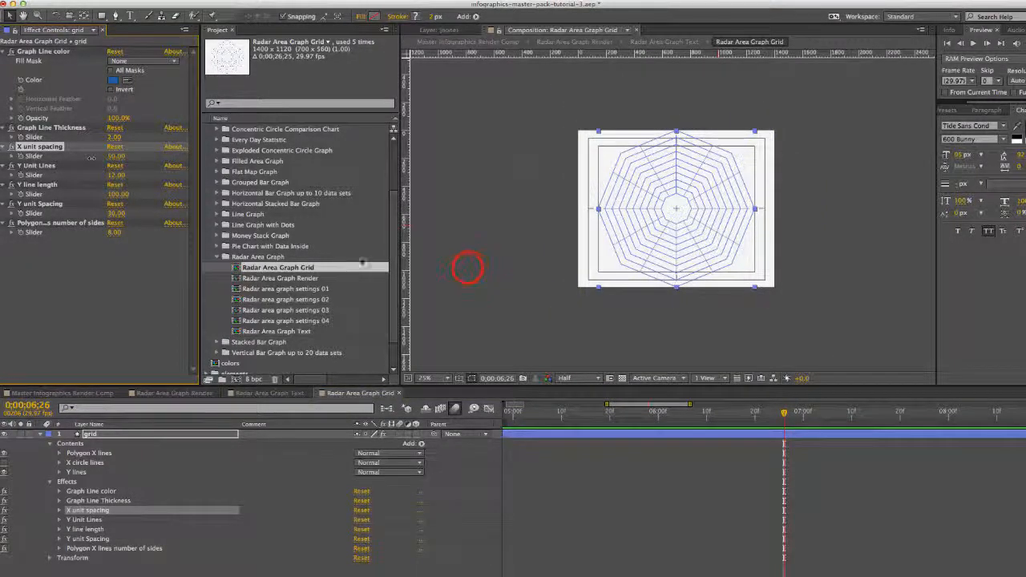
{"action": "left_click", "coordinate": [468, 267]}
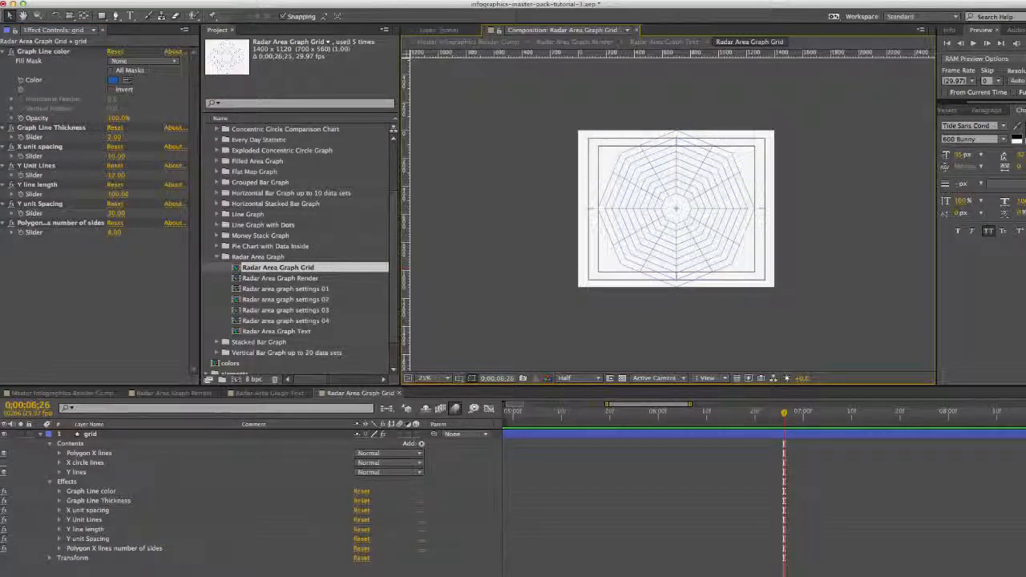
Undo the polygon line and spacing changes, restoring the grid's X circle lines.
{"action": "left_click", "coordinate": [4, 453]}
{"action": "left_click", "coordinate": [4, 463]}
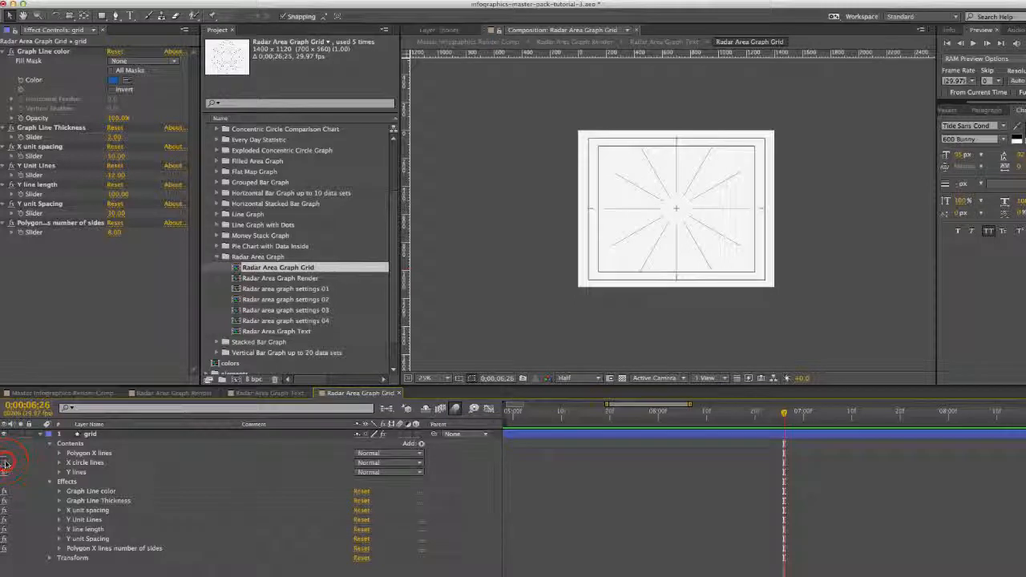
{"action": "left_click", "coordinate": [4, 464]}
{"action": "left_click", "coordinate": [5, 463]}
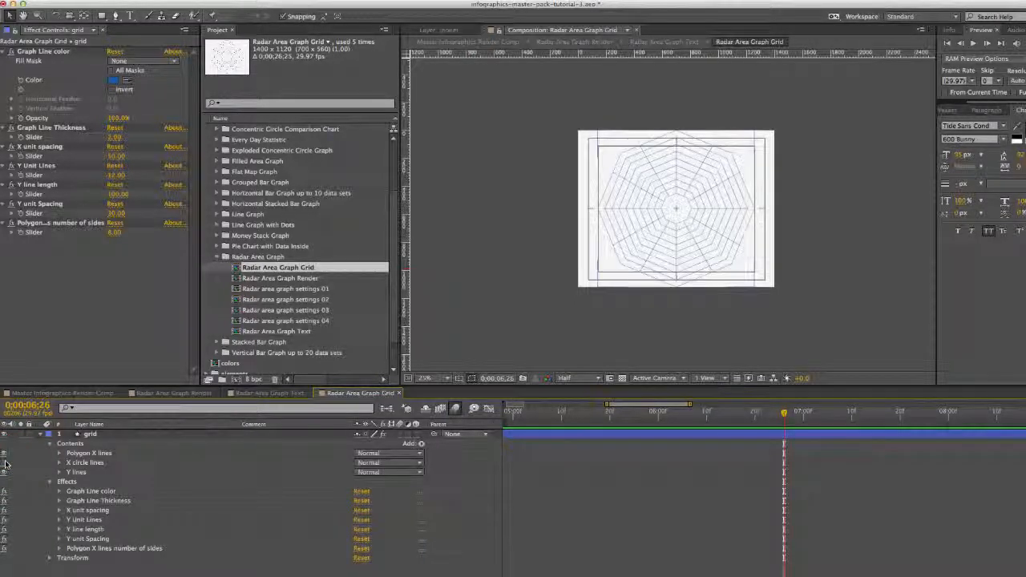
{"action": "left_click", "coordinate": [6, 463]}
{"action": "left_click", "coordinate": [6, 463]}
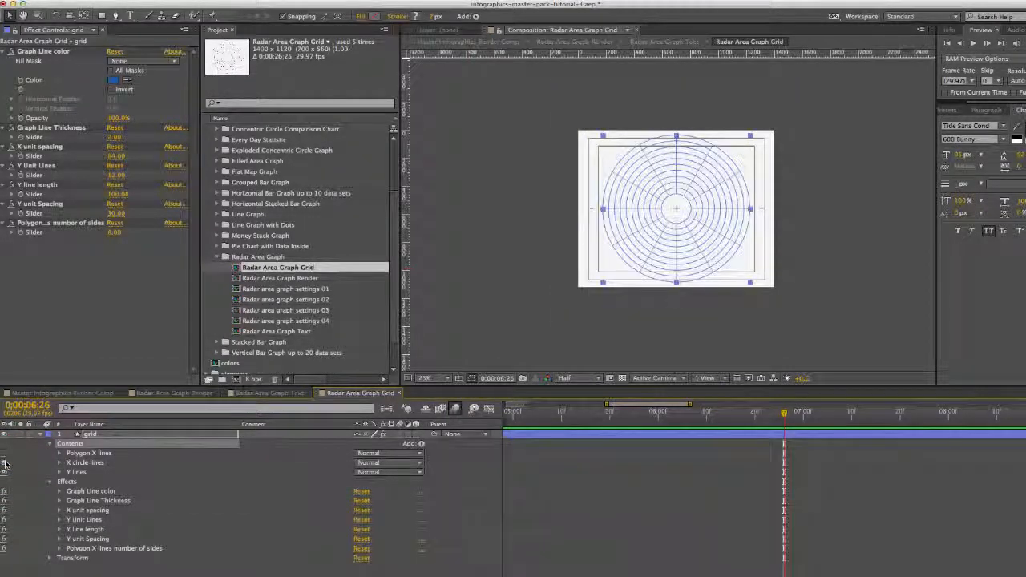
Close the Radar Area Graph Grid composition and open Radar area graph settings 01 from the Radar Area Graph Text layers.
{"action": "left_click", "coordinate": [41, 438]}
{"action": "left_click", "coordinate": [146, 535]}
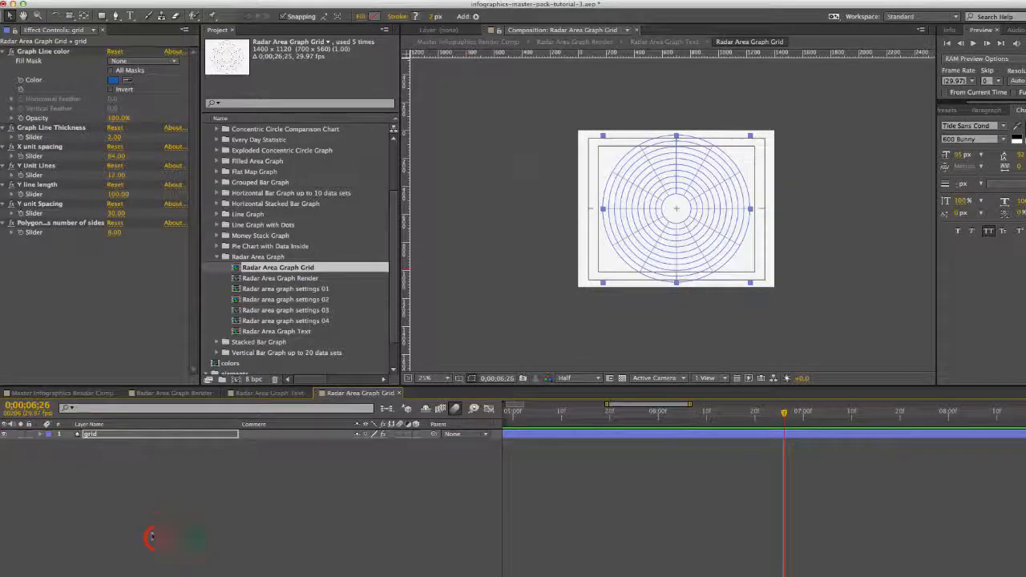
{"action": "left_click", "coordinate": [399, 393]}
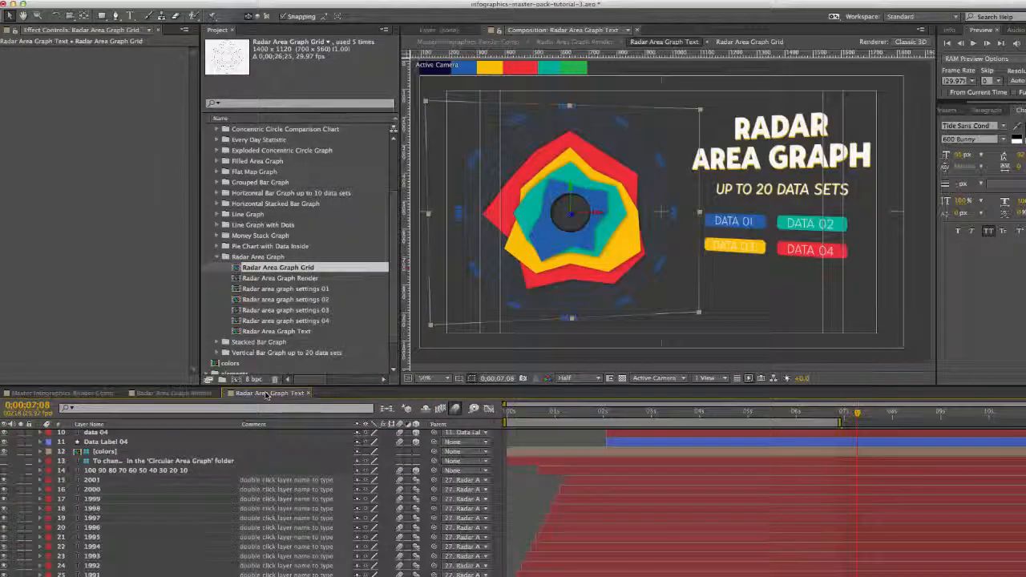
{"action": "left_click", "coordinate": [557, 236]}
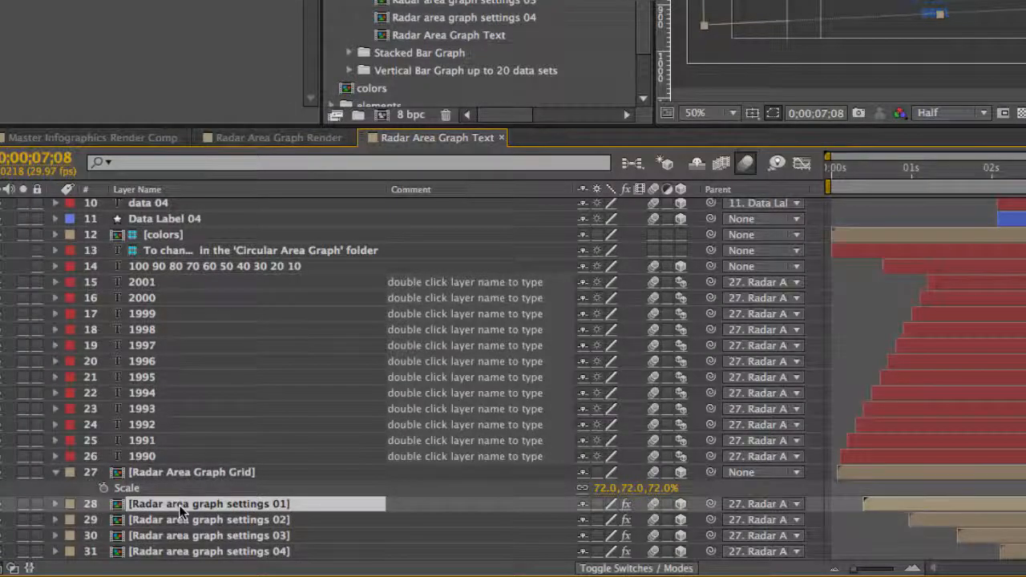
{"action": "double_click", "coordinate": [192, 505]}
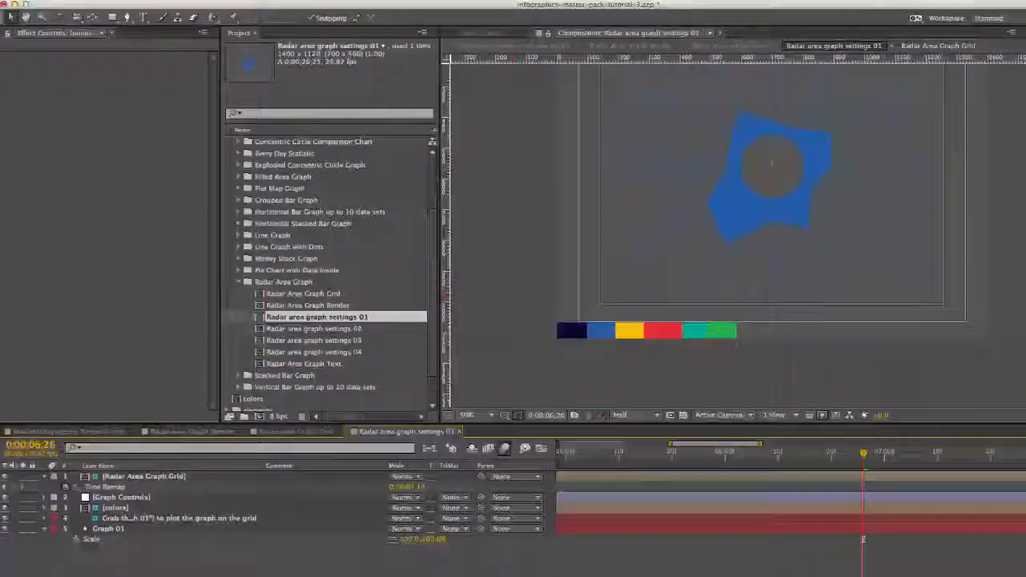
Reshape the Graph 01 layer by moving the vertices on its left side outward from the centre of the grid.
{"action": "left_click", "coordinate": [133, 486]}
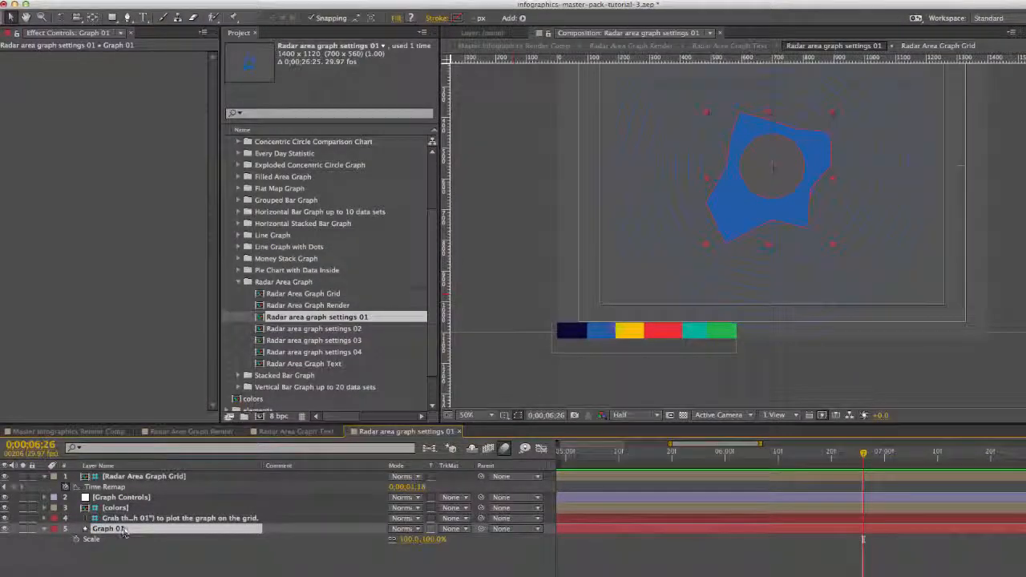
{"action": "left_click", "coordinate": [727, 165]}
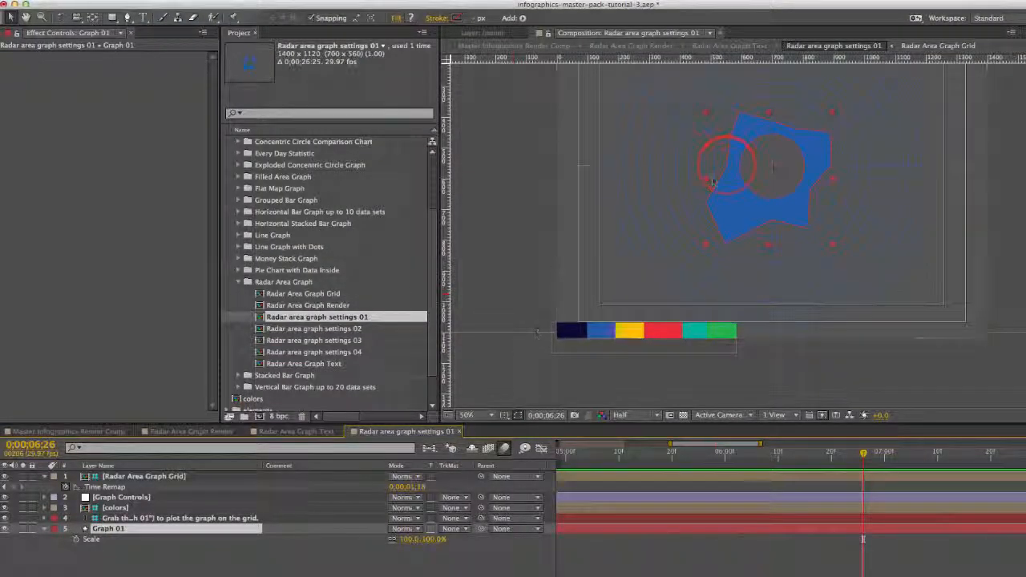
{"action": "double_click", "coordinate": [727, 166]}
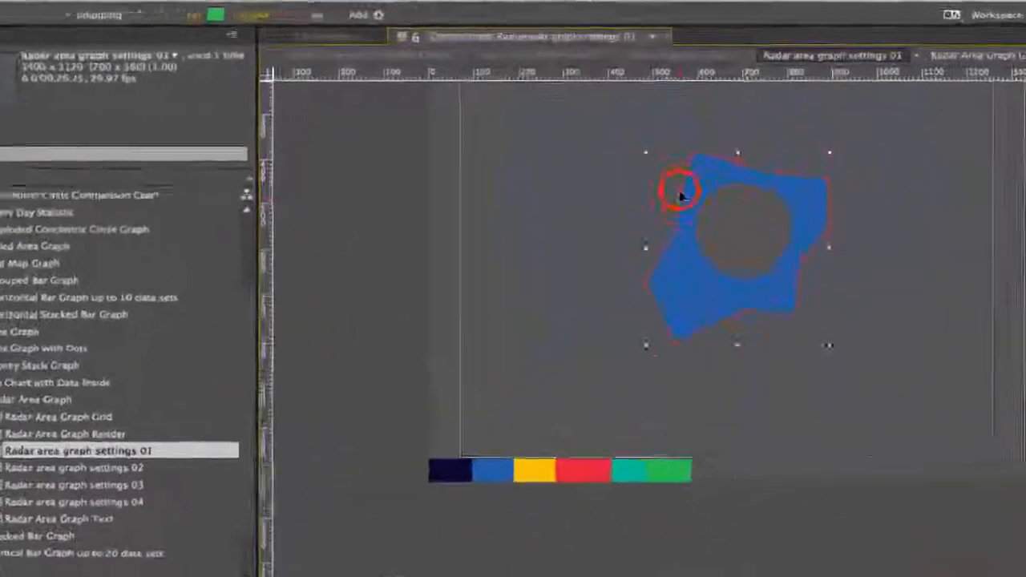
{"action": "double_click", "coordinate": [729, 140]}
{"action": "left_click", "coordinate": [672, 203]}
{"action": "left_click_drag", "start_coordinate": [676, 200], "coordinate": [630, 186]}
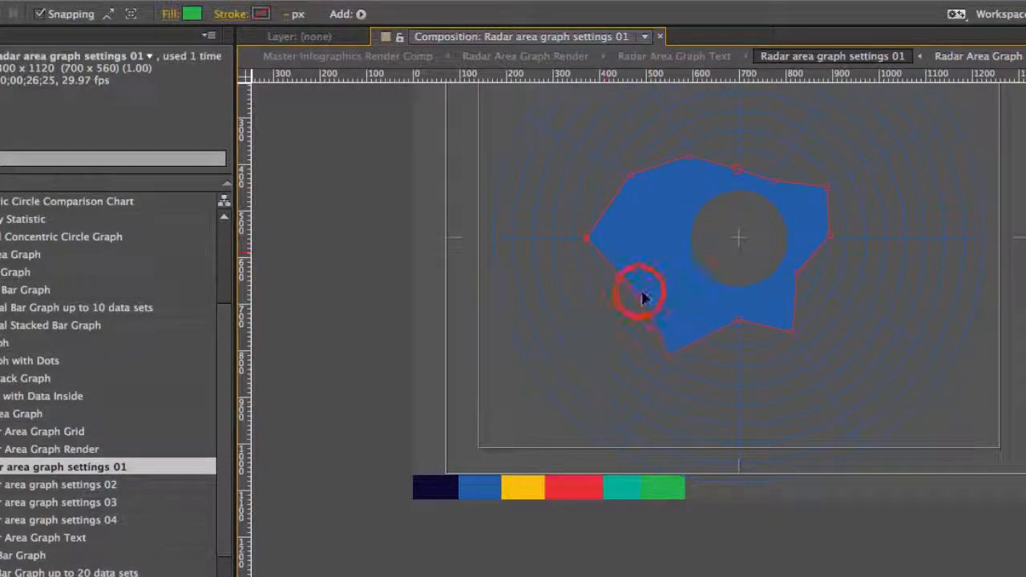
{"action": "left_click_drag", "start_coordinate": [566, 335], "coordinate": [589, 336]}
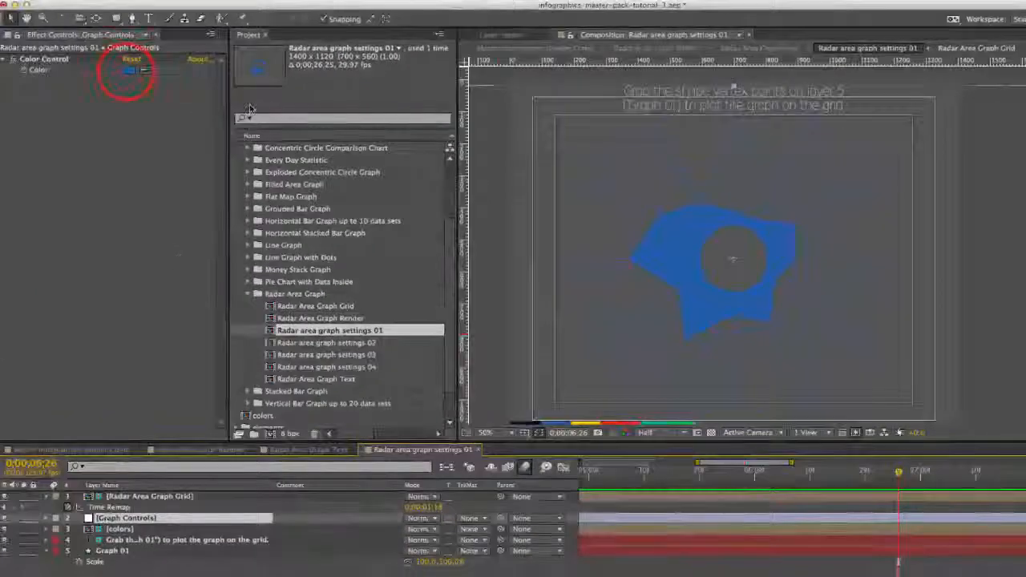
Try the lighter blue 6BA2E7 as the Graph Controls layer's Color Control colour and cancel the change.
{"action": "left_click", "coordinate": [129, 71]}
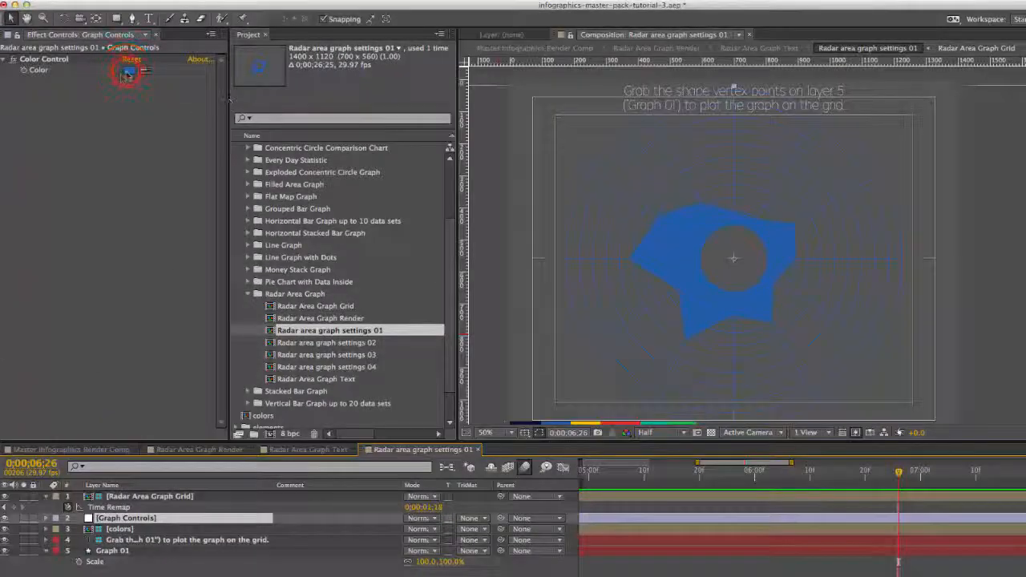
{"action": "left_click", "coordinate": [205, 191]}
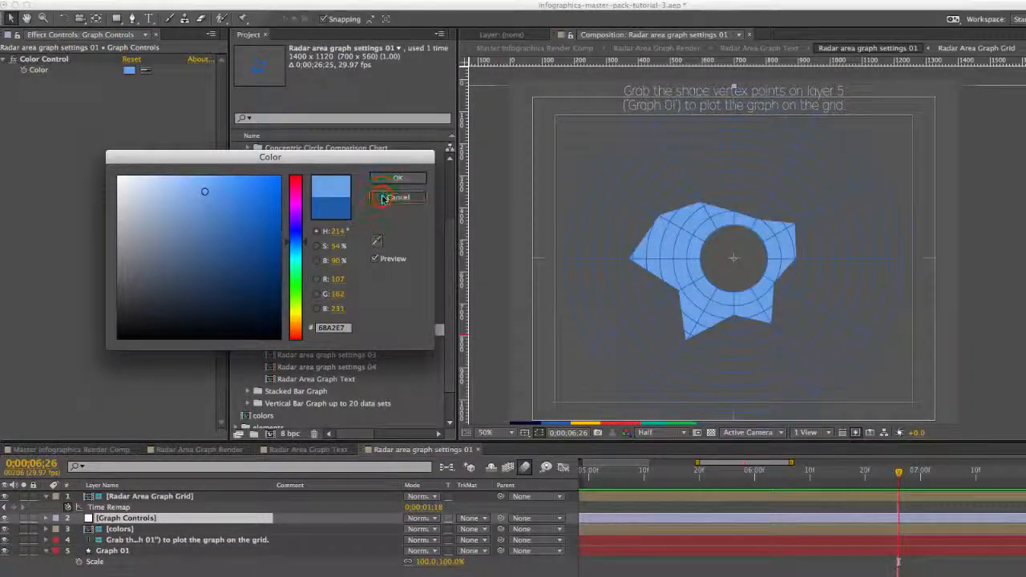
{"action": "left_click", "coordinate": [372, 191]}
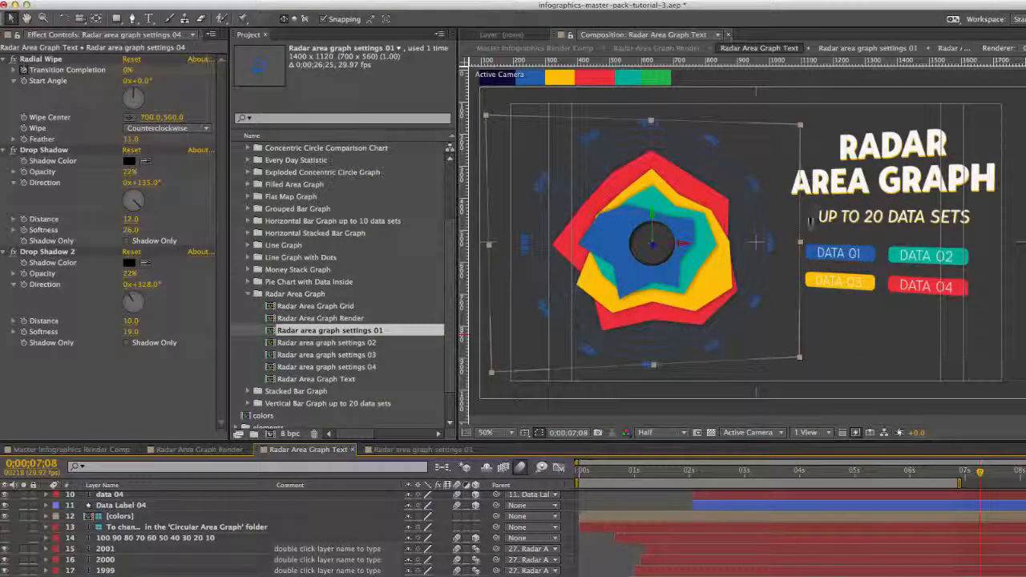
Change the subtitle in the Radar Area Graph Text composition to read "up to 4 data sets".
{"action": "double_click", "coordinate": [880, 218]}
{"action": "left_click", "coordinate": [876, 216]}
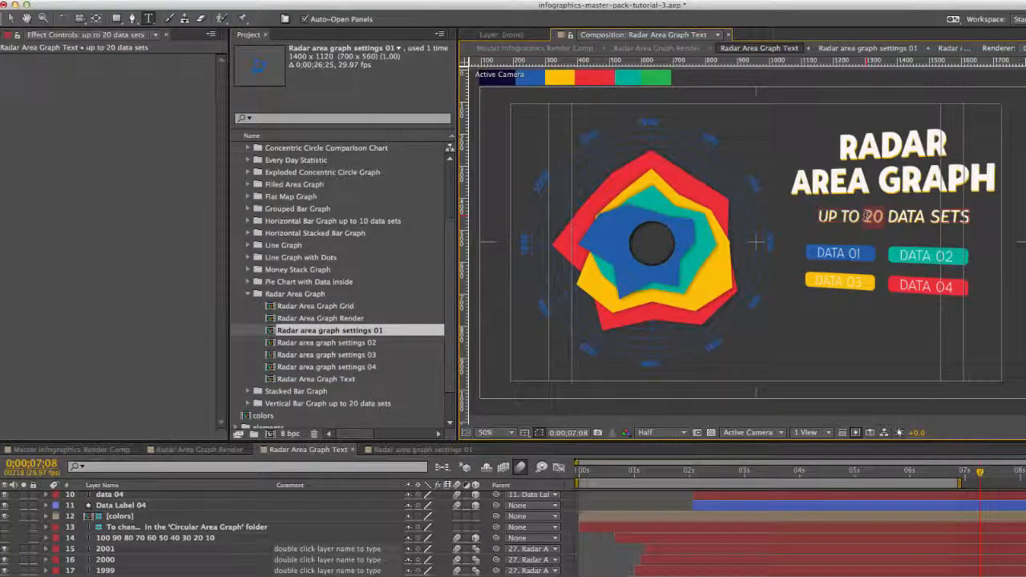
{"action": "type", "text": "4"}
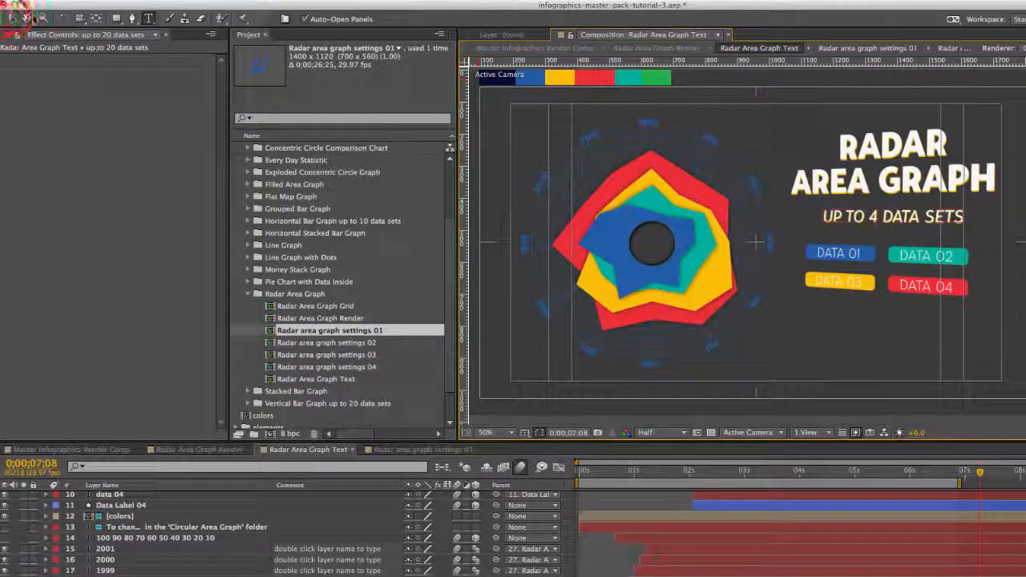
{"action": "left_click", "coordinate": [10, 17]}
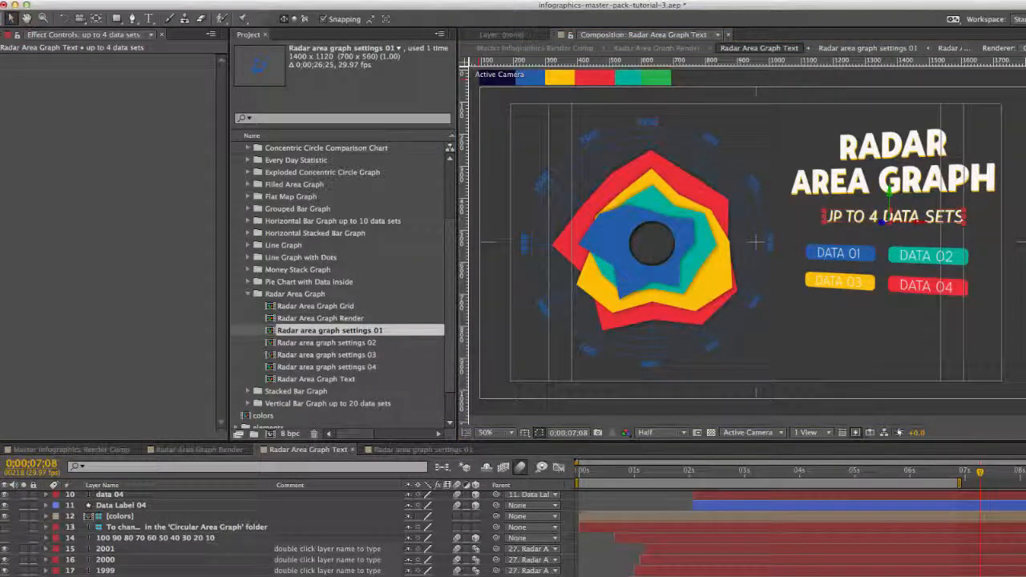
Replace the text of the 1990 label above the radar graph with "Jan.".
{"action": "left_click", "coordinate": [644, 123]}
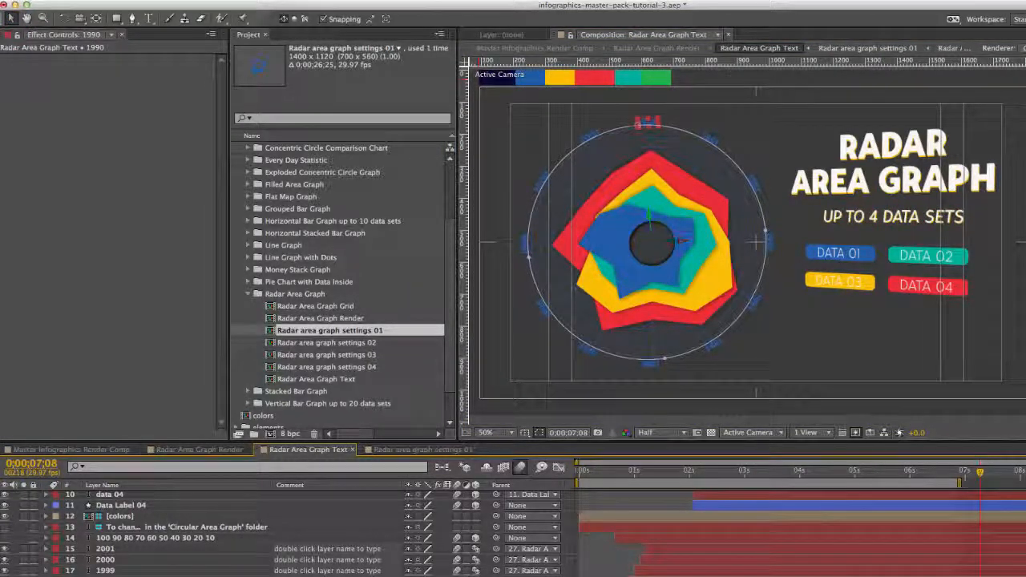
{"action": "key", "text": "ctrl+t"}
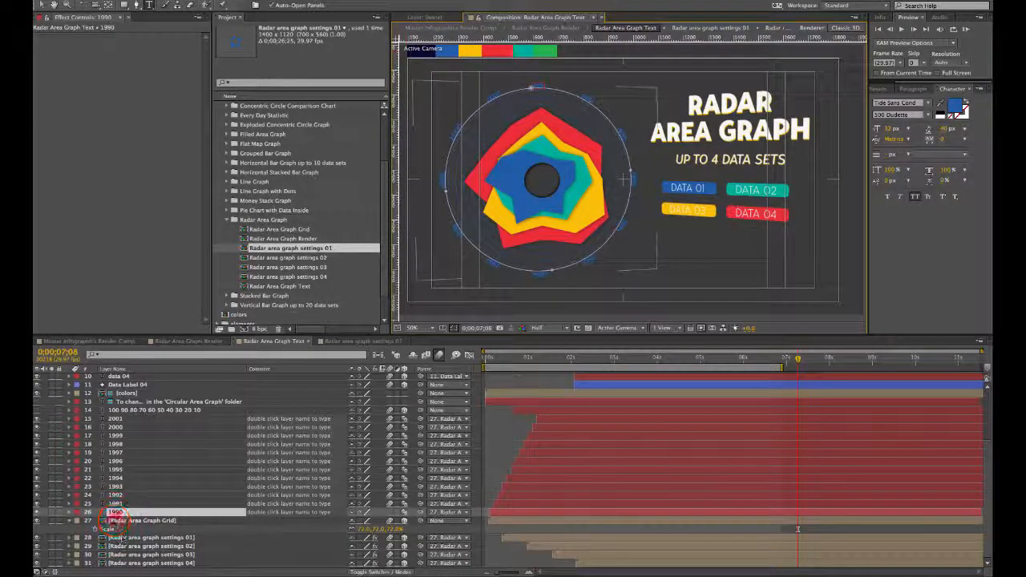
{"action": "left_click", "coordinate": [114, 520]}
Examine the character settings of the 1991 label and the layer holding the 100 to 10 scale values.
{"action": "left_click", "coordinate": [114, 506]}
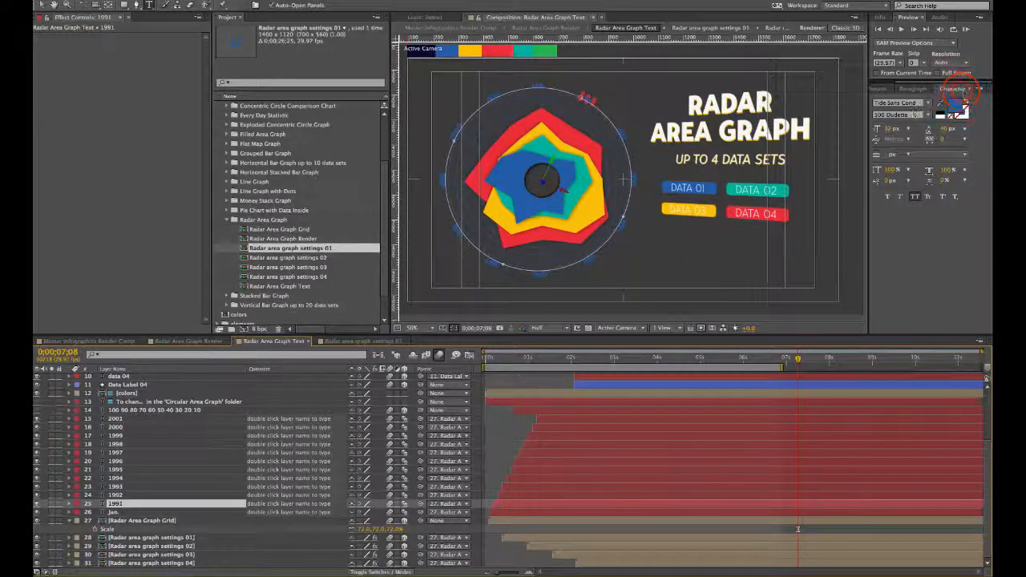
{"action": "left_click", "coordinate": [962, 91]}
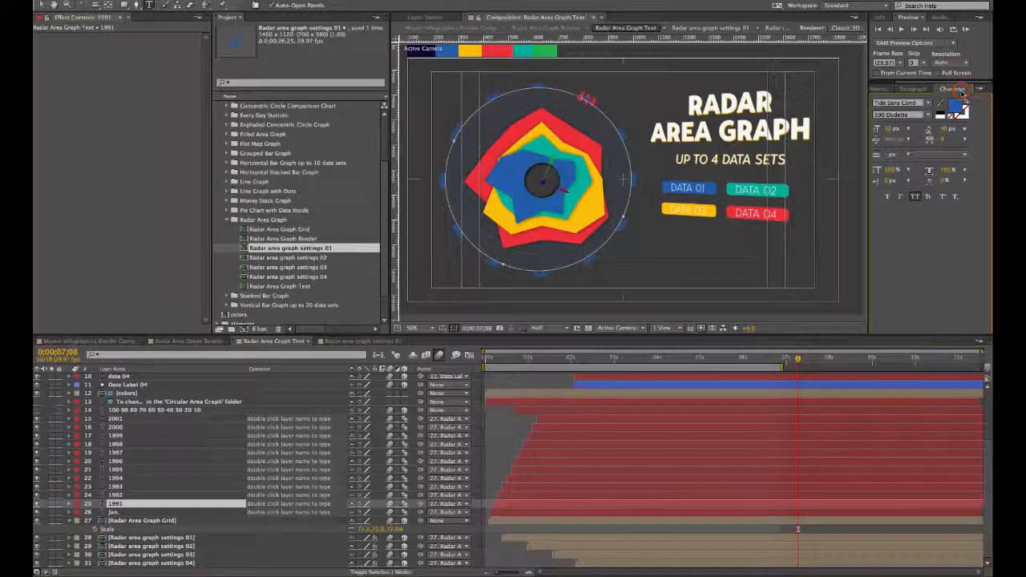
{"action": "left_click", "coordinate": [131, 411]}
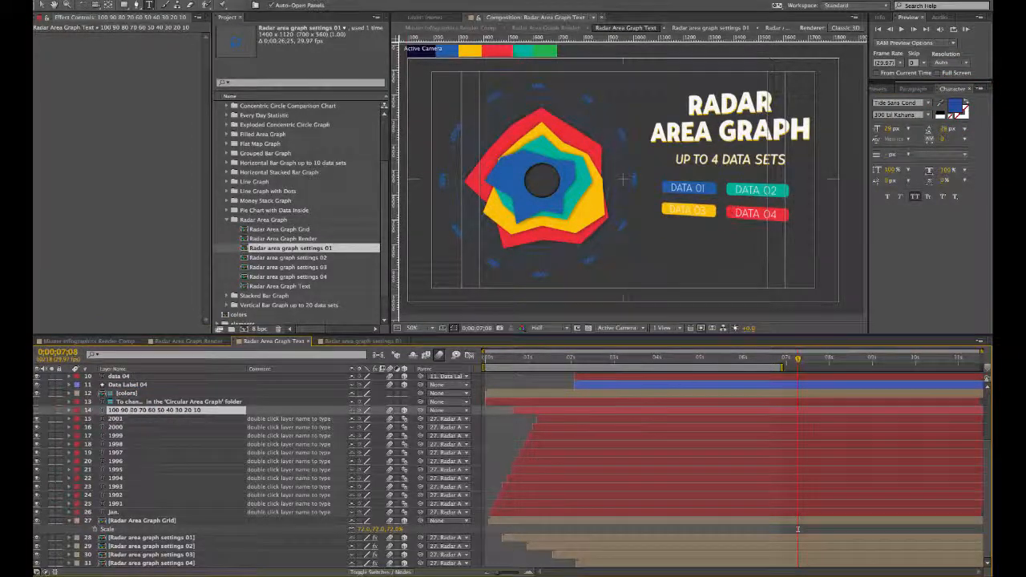
Select the Data Label 01, 02 and 03 layers in turn and pick the DATA 01 legend box in the composition.
{"action": "scroll", "coordinate": [121, 481], "scroll_direction": "up", "scroll_amount": 3}
{"action": "left_click", "coordinate": [127, 412]}
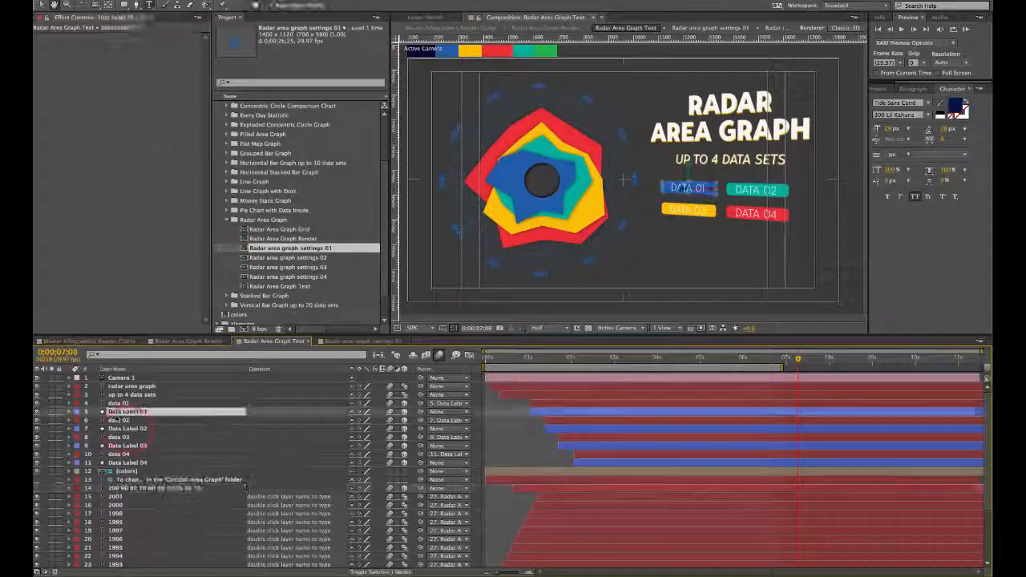
{"action": "left_click", "coordinate": [127, 428]}
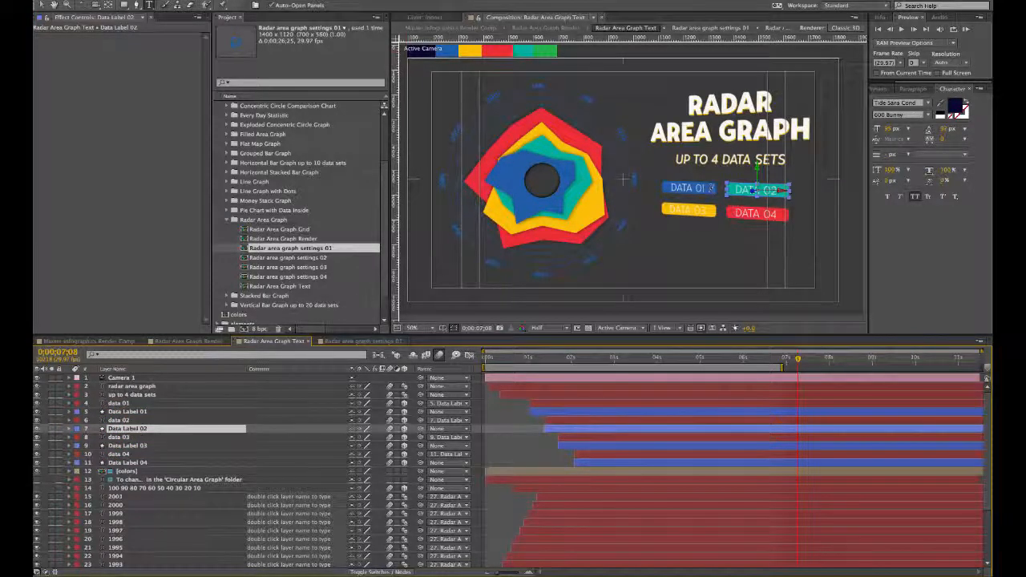
{"action": "left_click", "coordinate": [126, 446]}
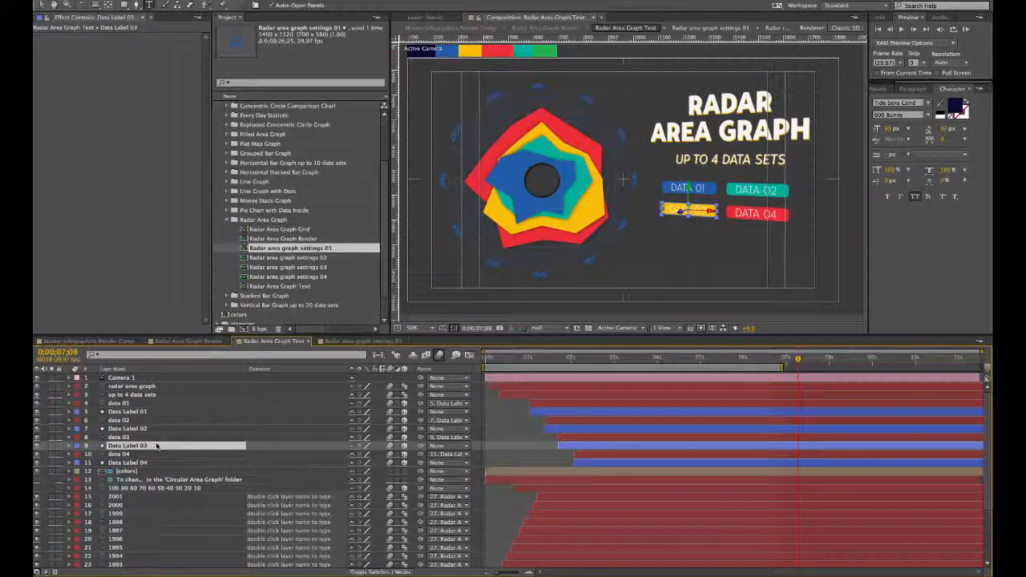
{"action": "key", "text": "v"}
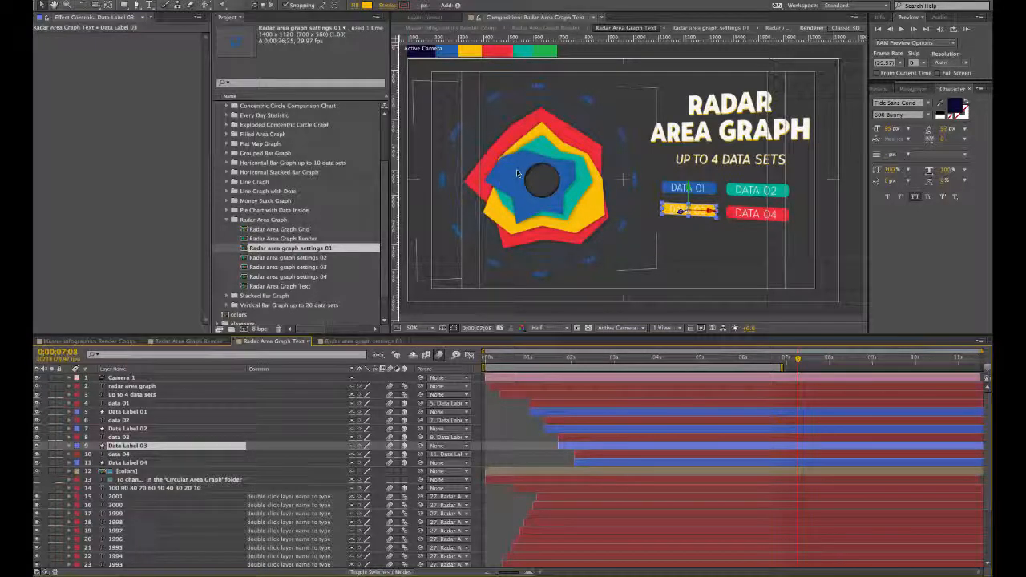
{"action": "left_click", "coordinate": [705, 188]}
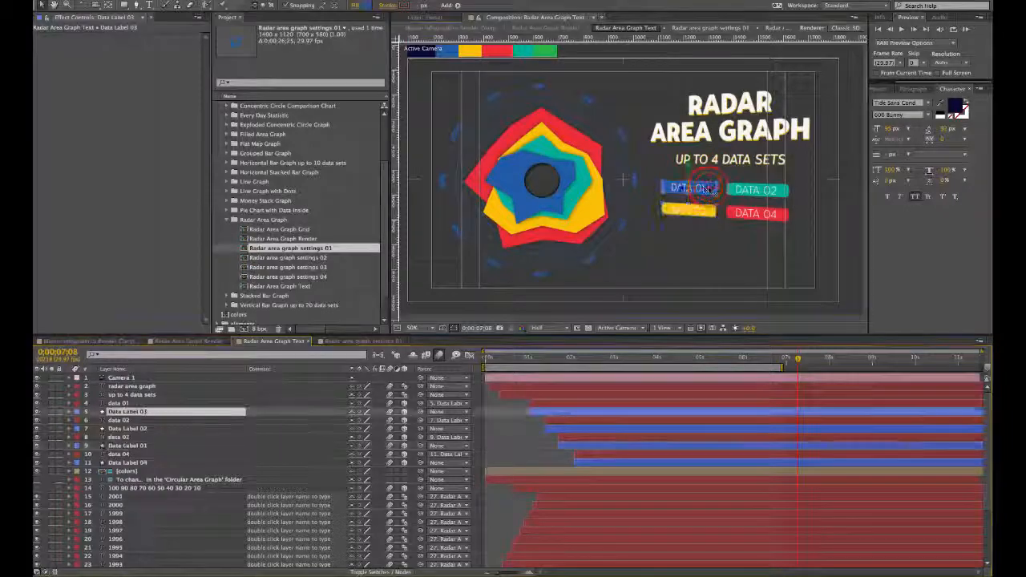